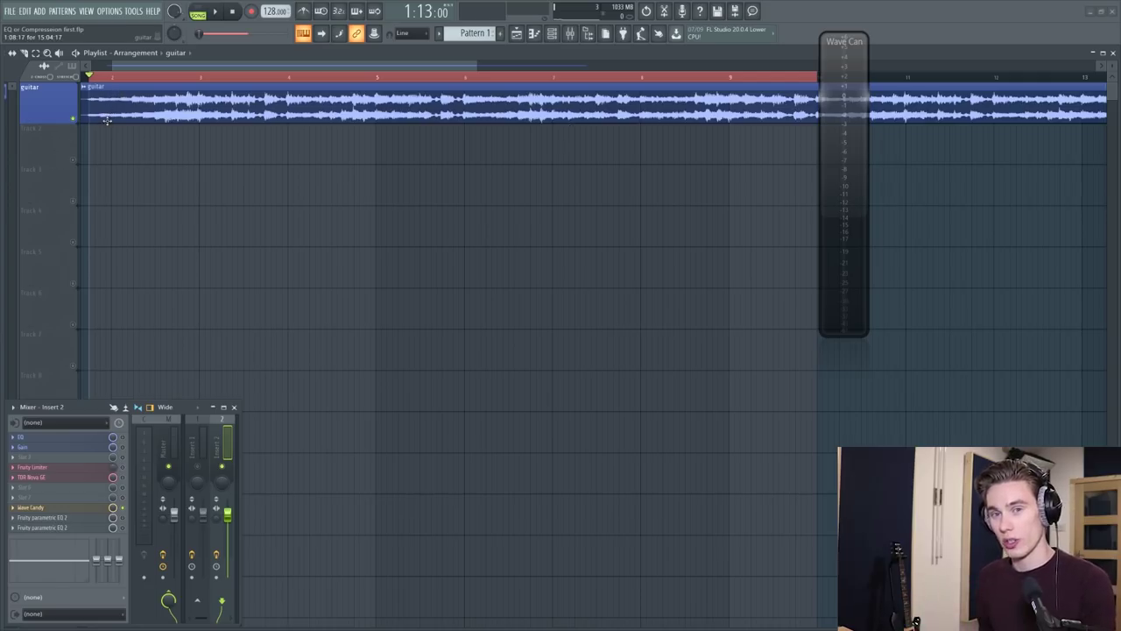
Play the guitar track briefly and stop it to hear it before processing.
key(space)
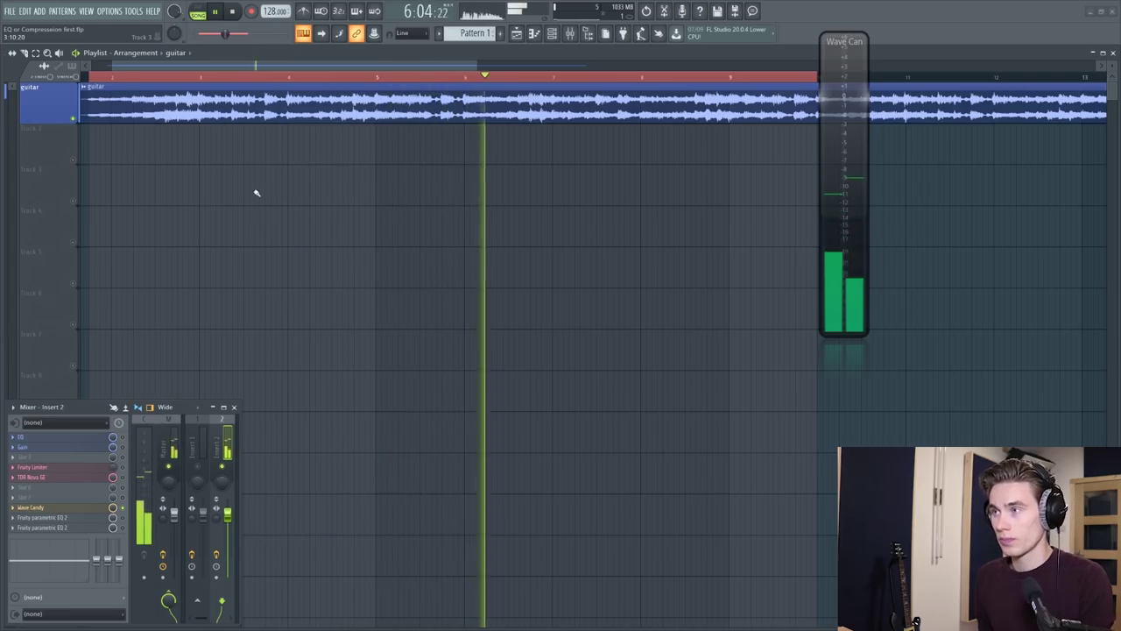
key(space)
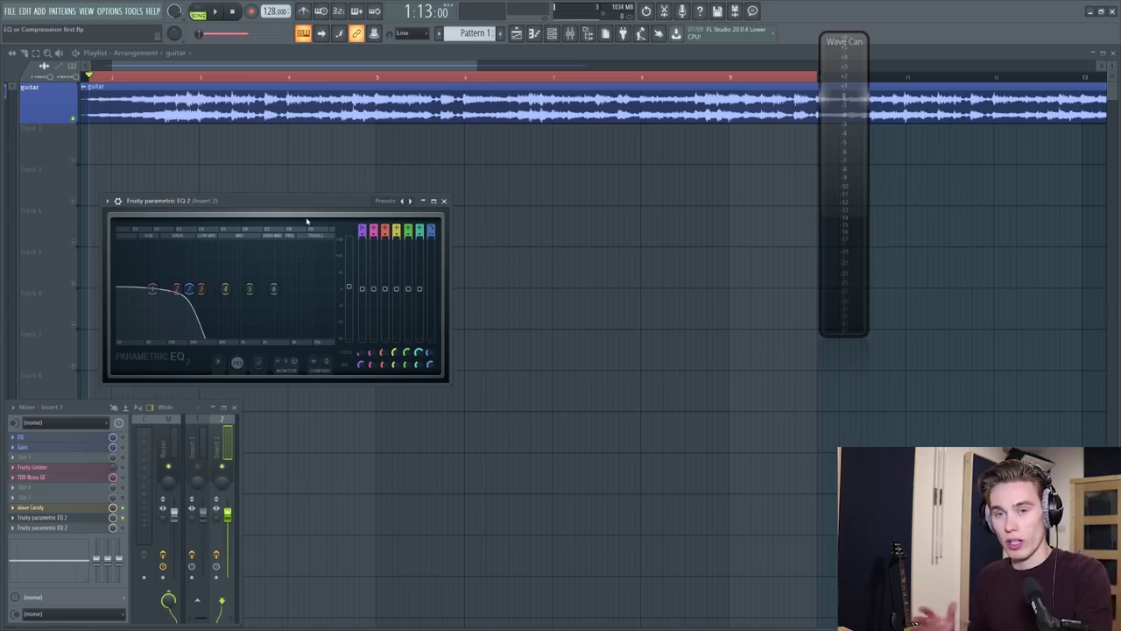
While playing, steeply cut the low end with band 1 and cut the top band near 2 kHz.
key(space)
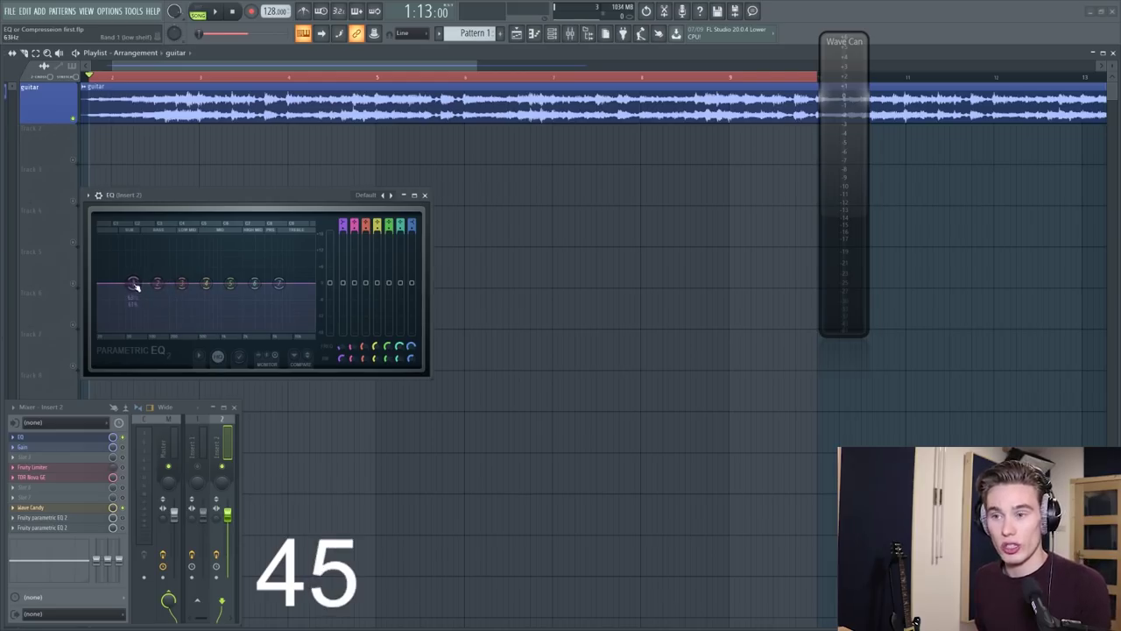
key(space)
drag(133, 284, 171, 334)
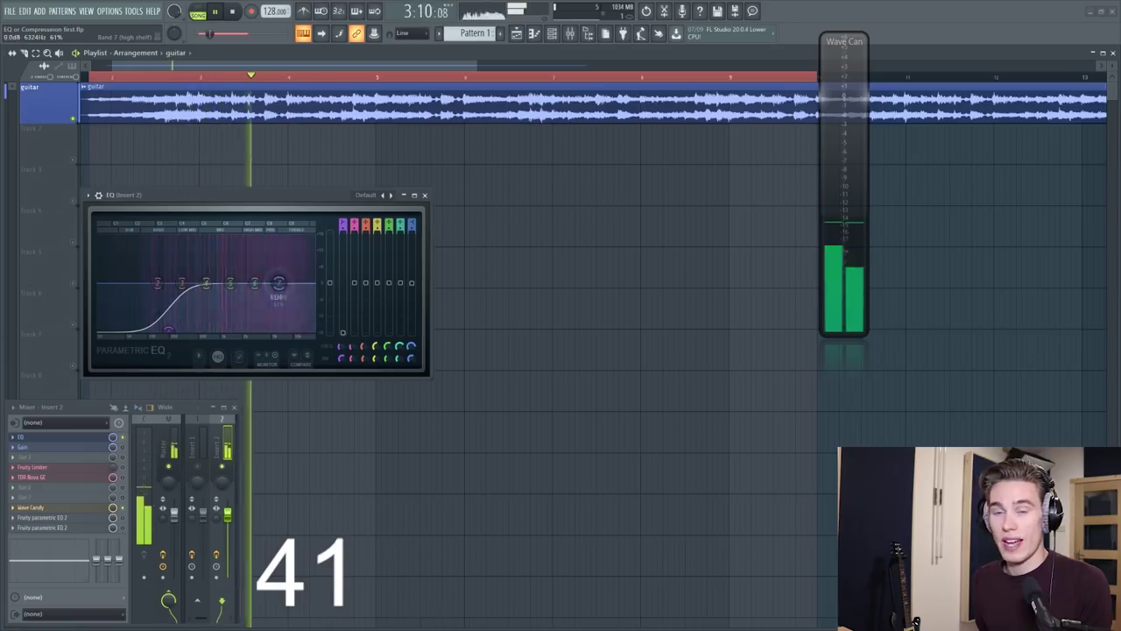
drag(278, 283, 241, 329)
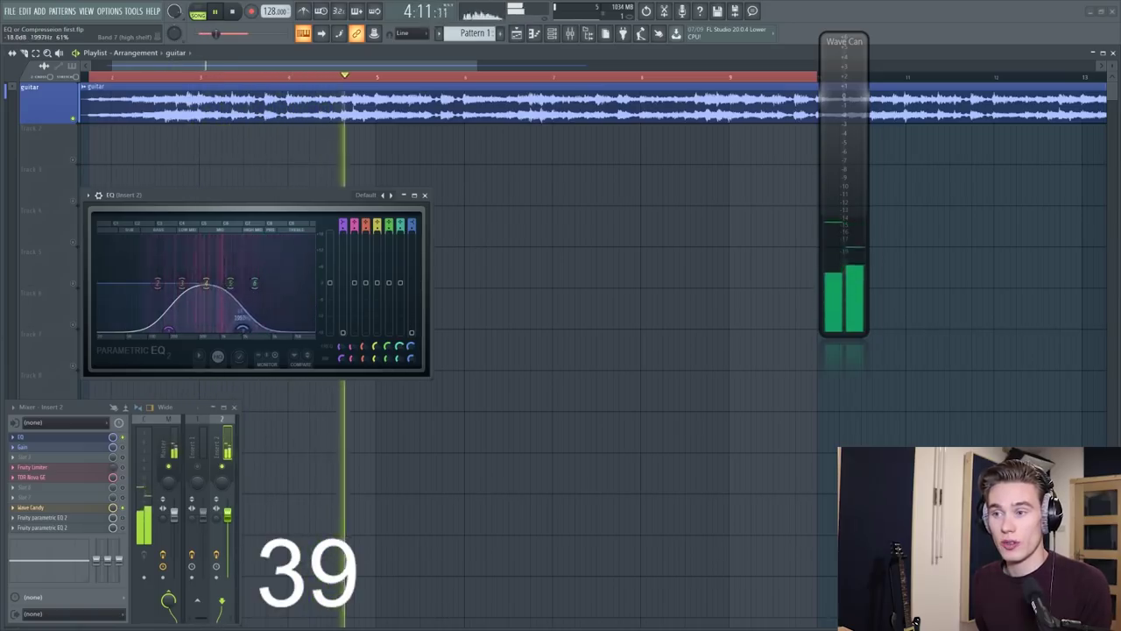
key(space)
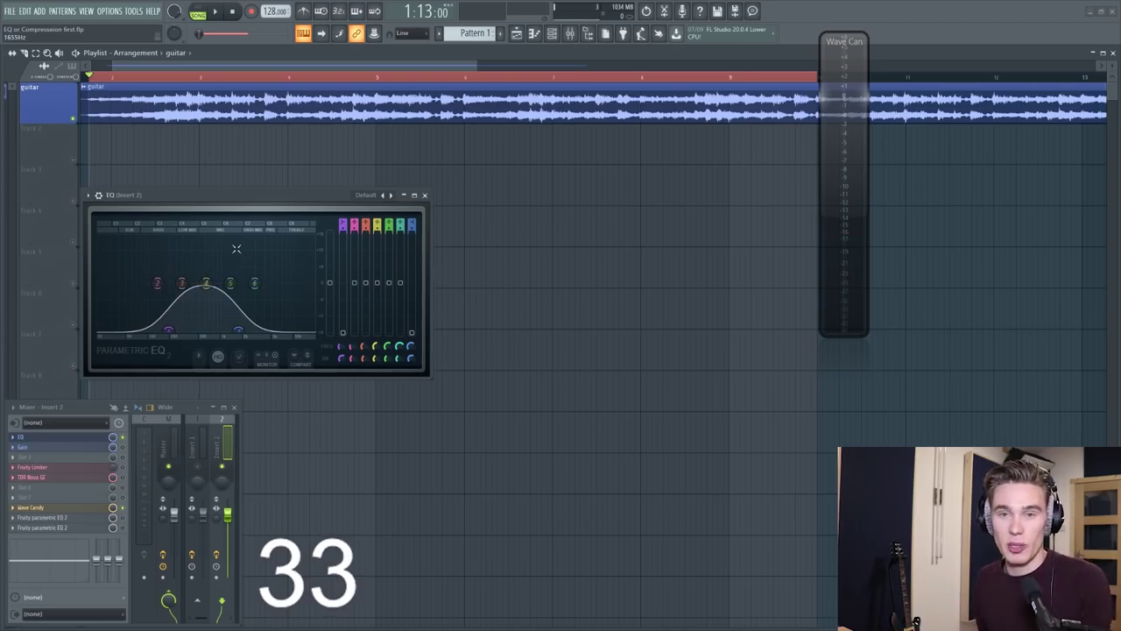
Load a stock preset from the EQ's plugin options presets menu.
click(88, 194)
mouse_move(149, 235)
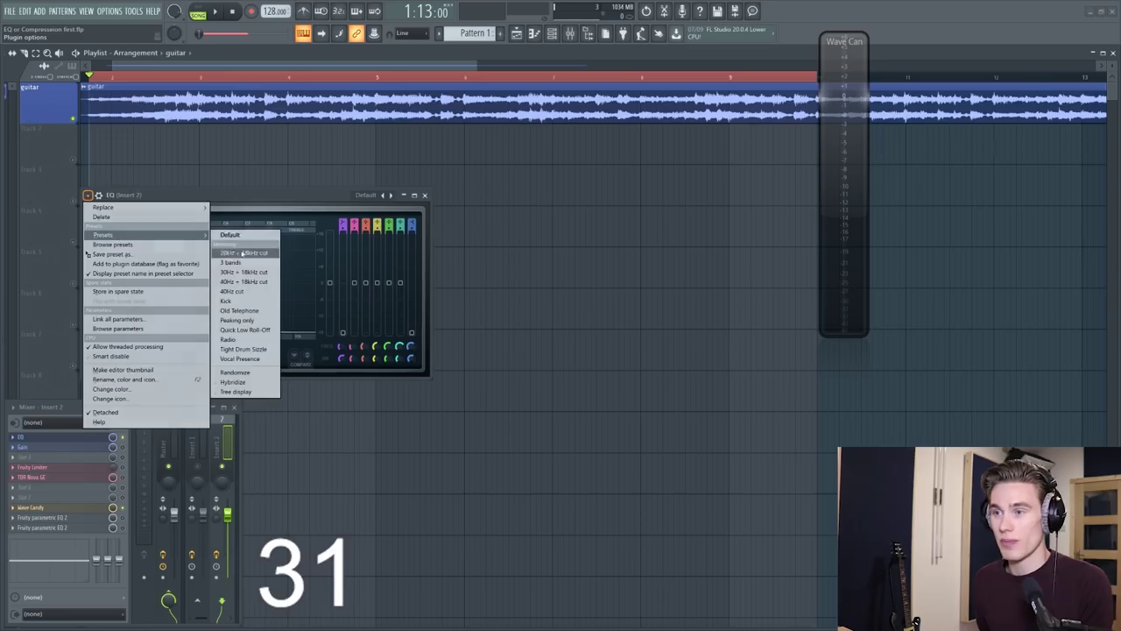
click(241, 253)
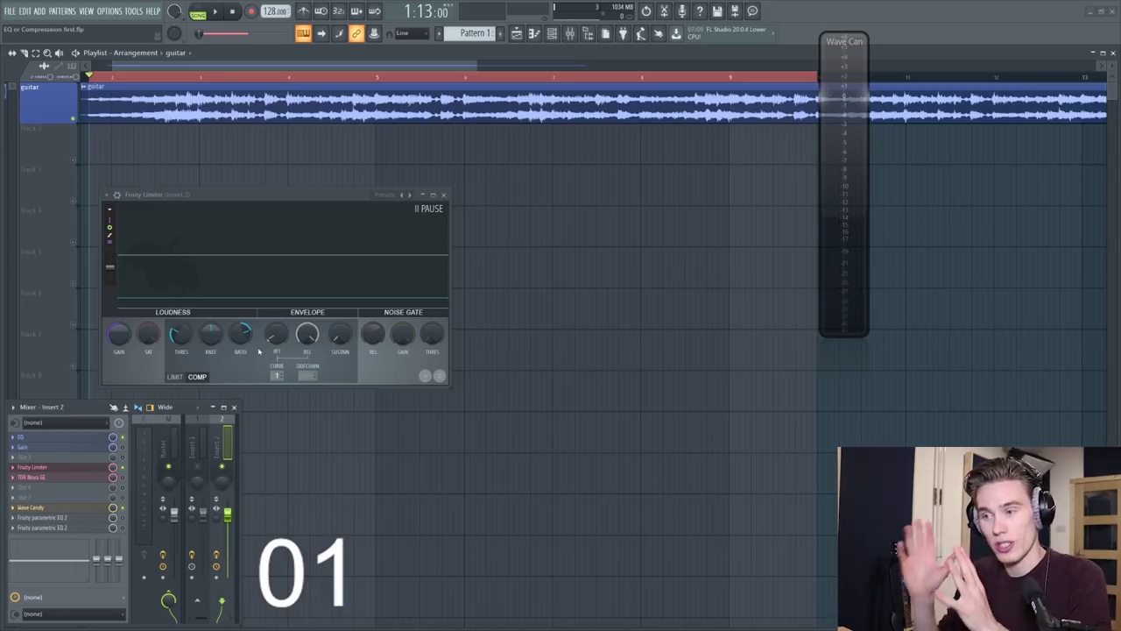
Close the Fruity Limiter window with Escape.
key(Escape)
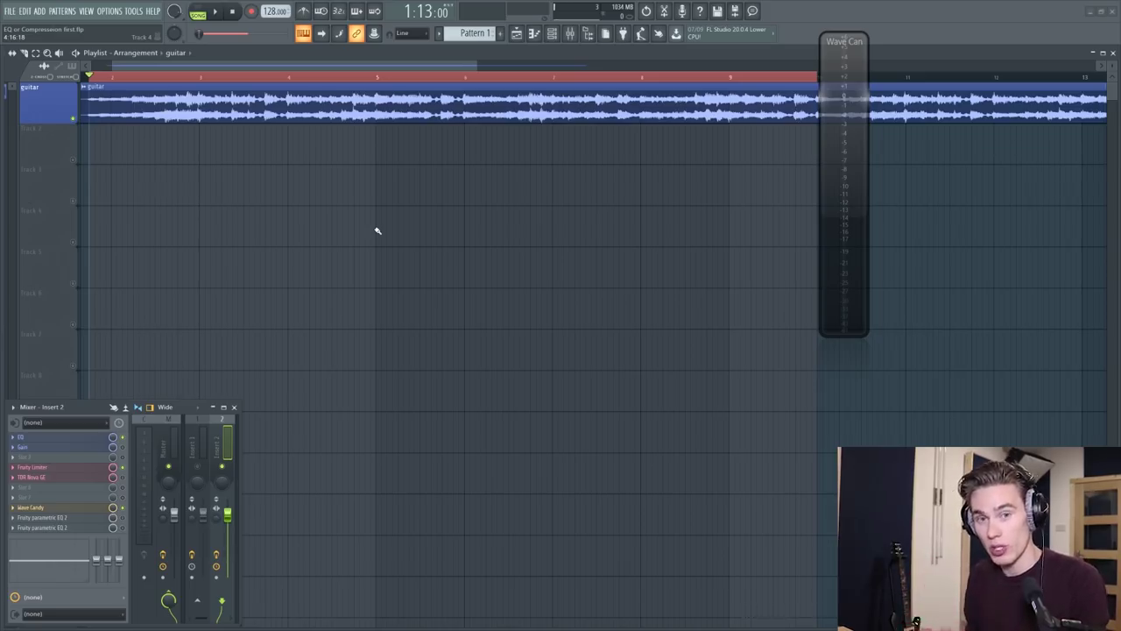
Open insert 2's parametric EQ, Fruity Limiter and TDR Nova GE windows, closing the Gain plugin.
click(78, 438)
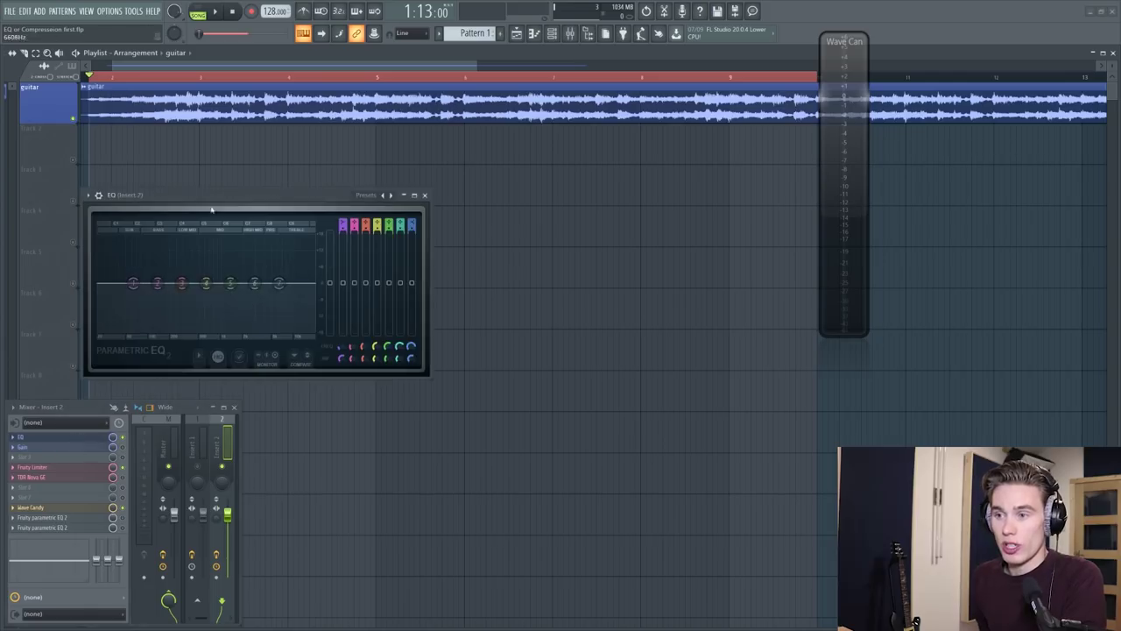
click(85, 447)
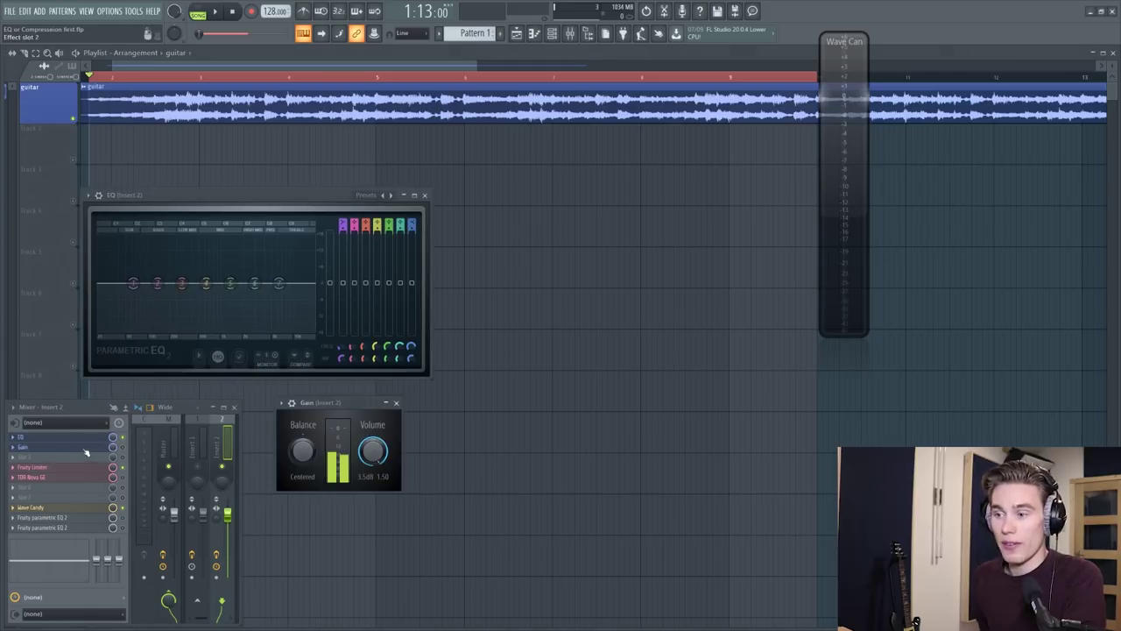
click(396, 402)
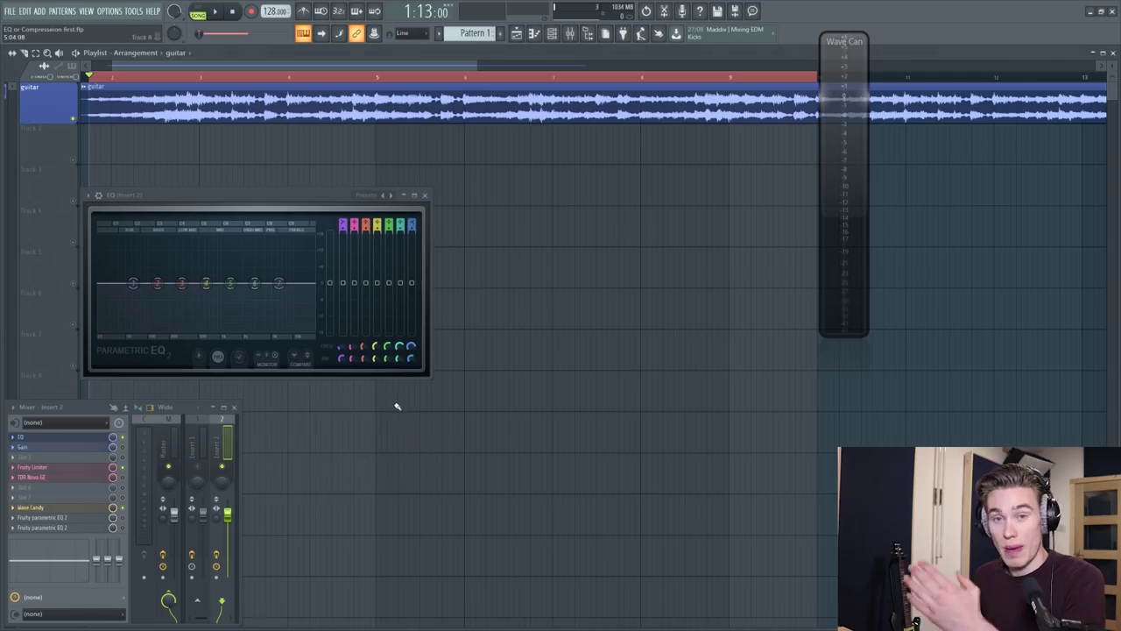
click(83, 468)
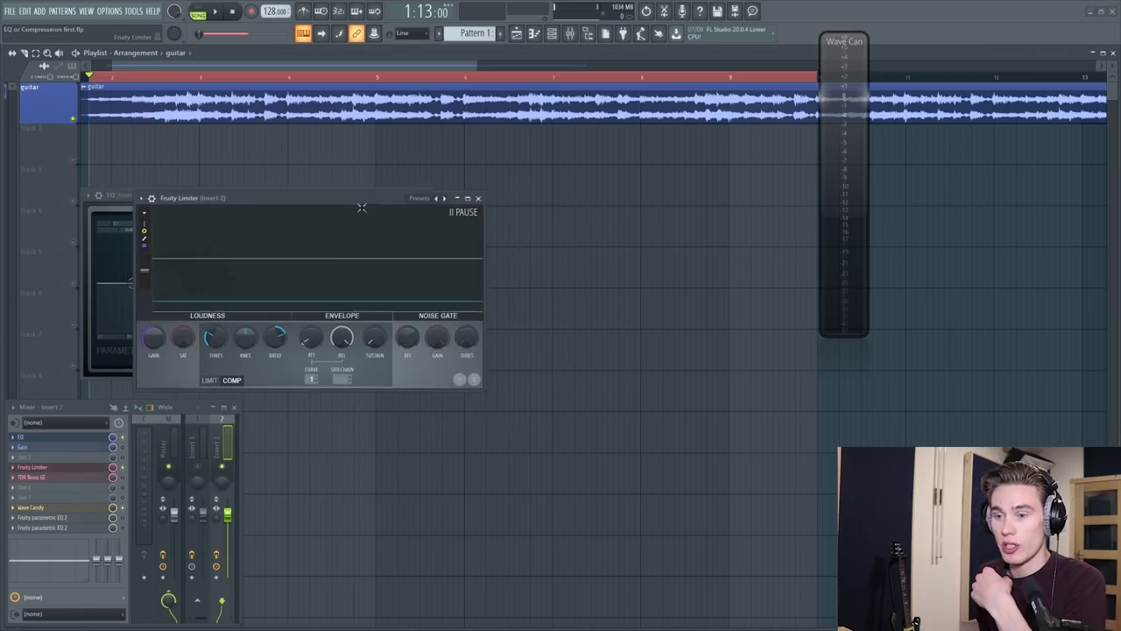
click(74, 478)
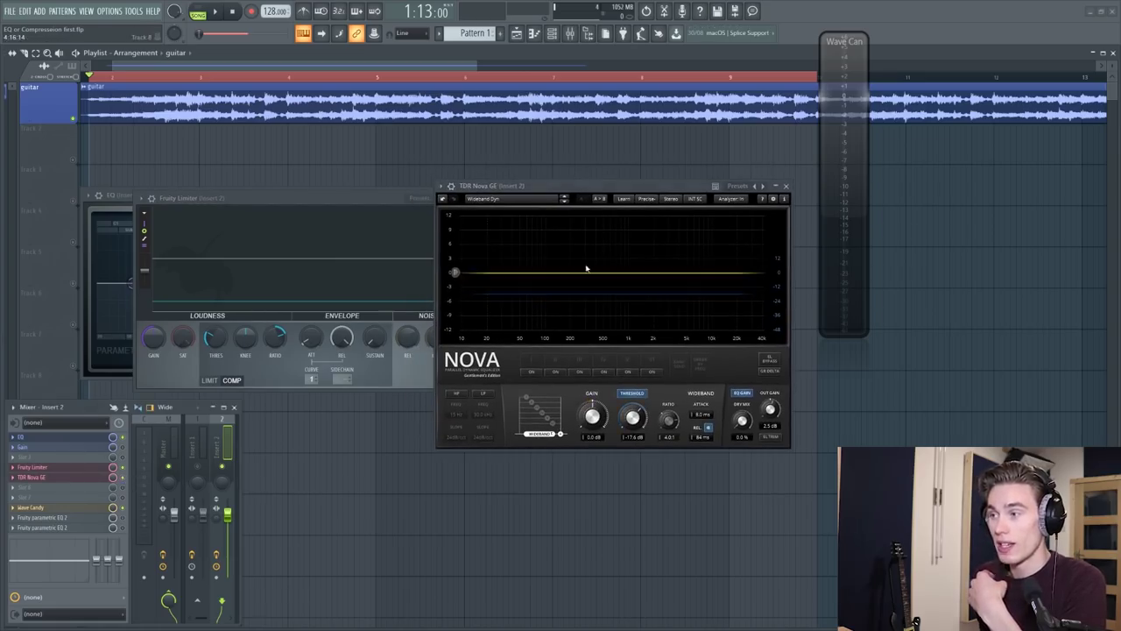
Place the Fruity Limiter beside TDR Nova GE and play the guitar through both.
mouse_move(611, 185)
mouse_down()
mouse_move(635, 189)
mouse_move(614, 175)
mouse_up()
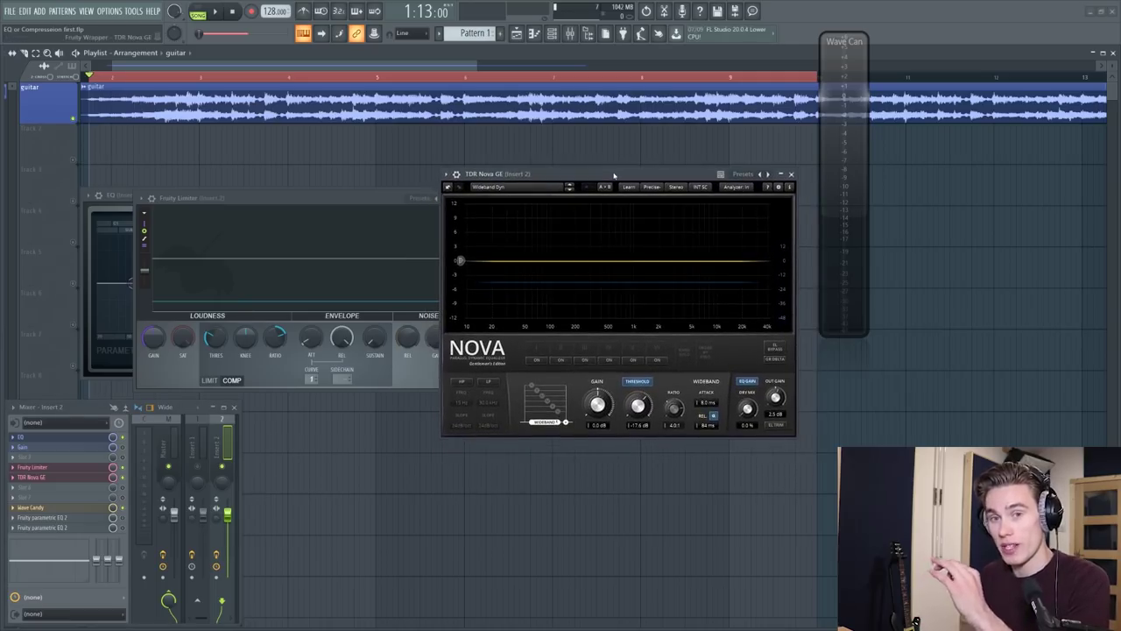
drag(378, 201, 329, 193)
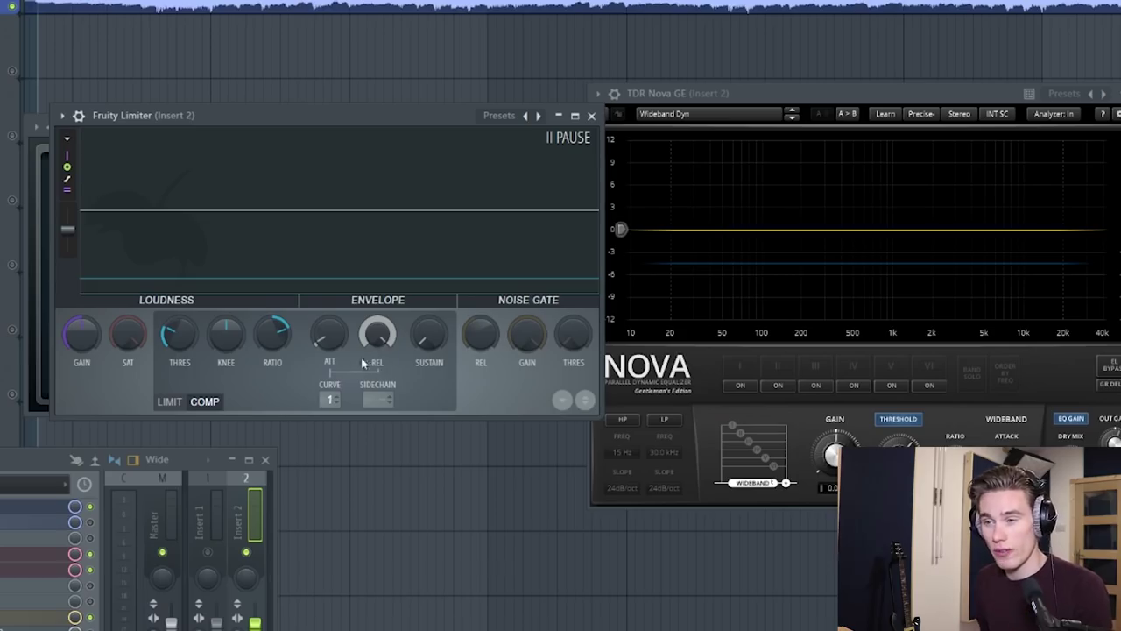
key(space)
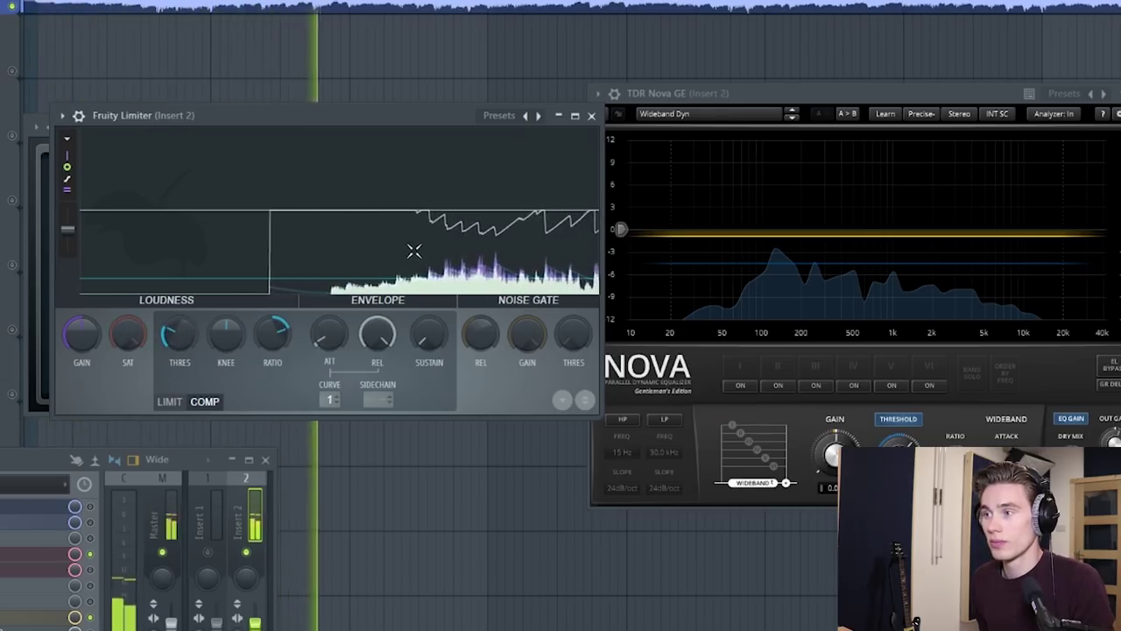
key(space)
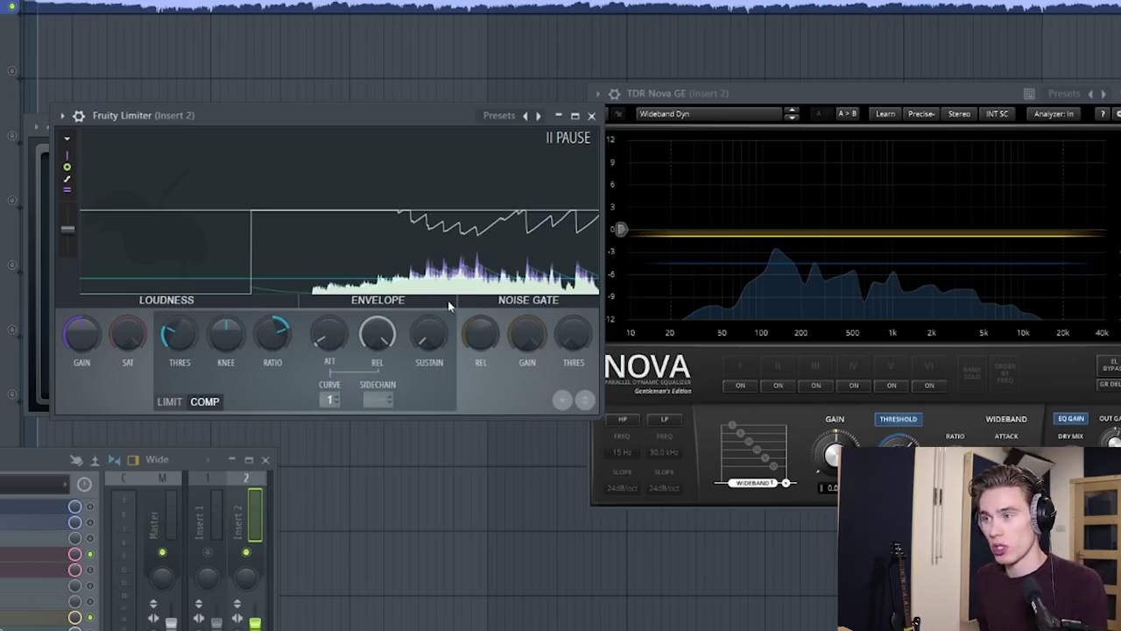
drag(451, 121, 411, 139)
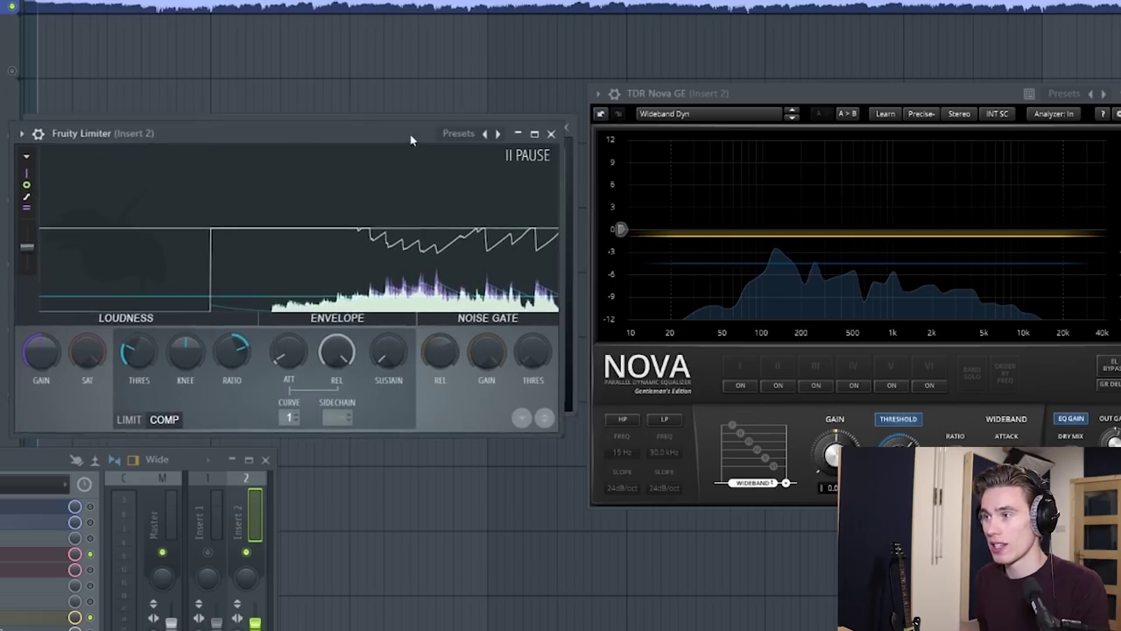
Bring TDR Nova forward, play the guitar through its wideband compression, and reposition the Limiter window.
click(757, 87)
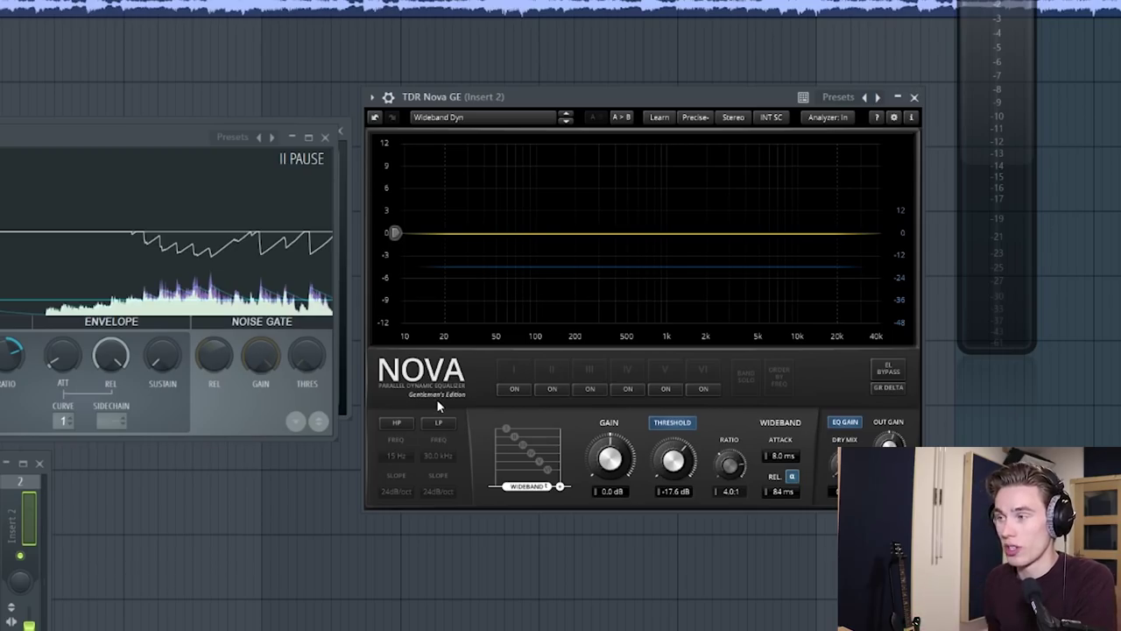
key(space)
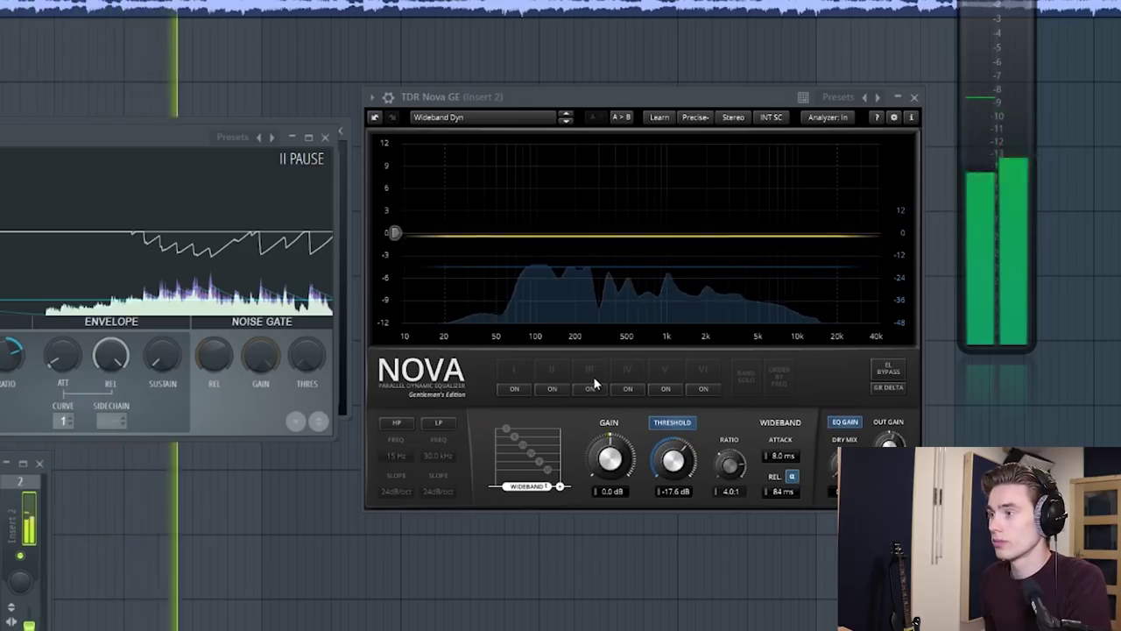
key(space)
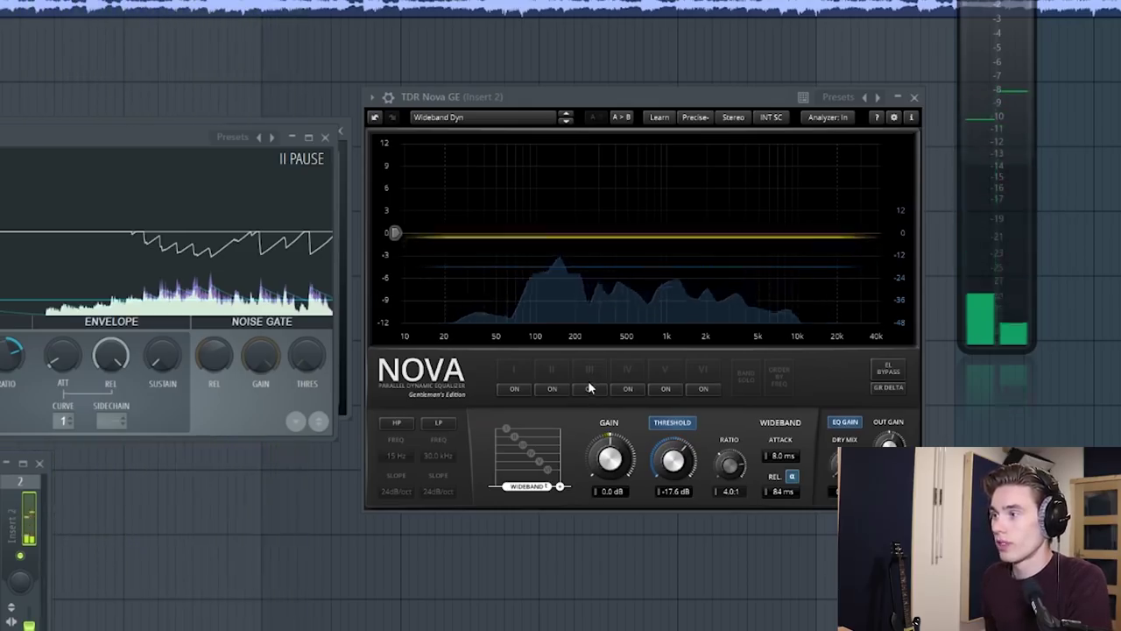
drag(157, 137, 231, 136)
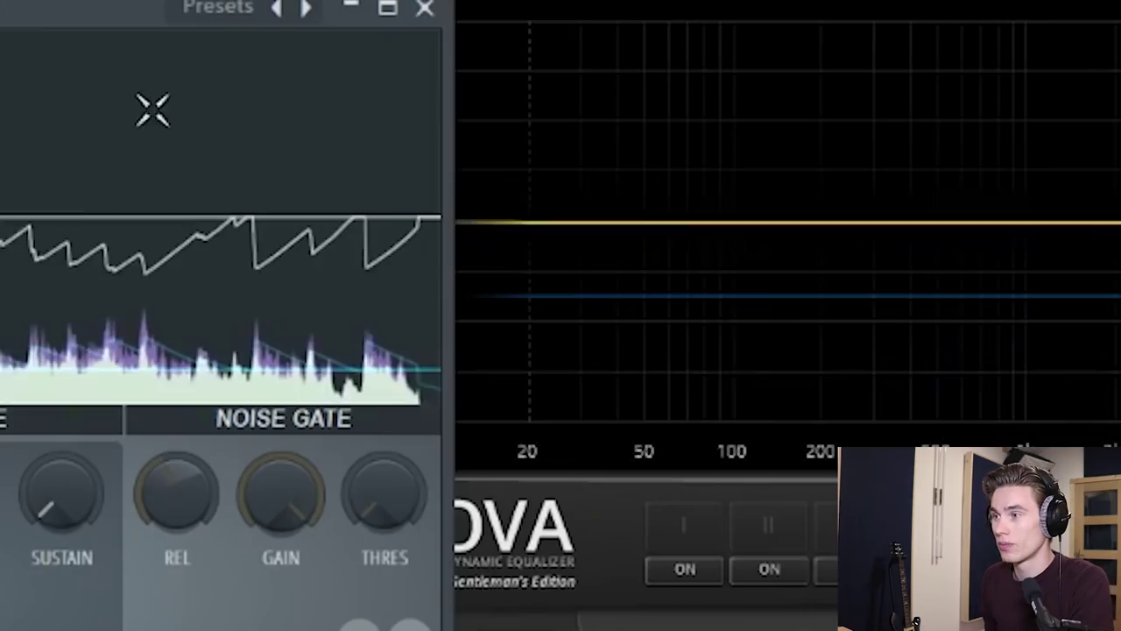
key(space)
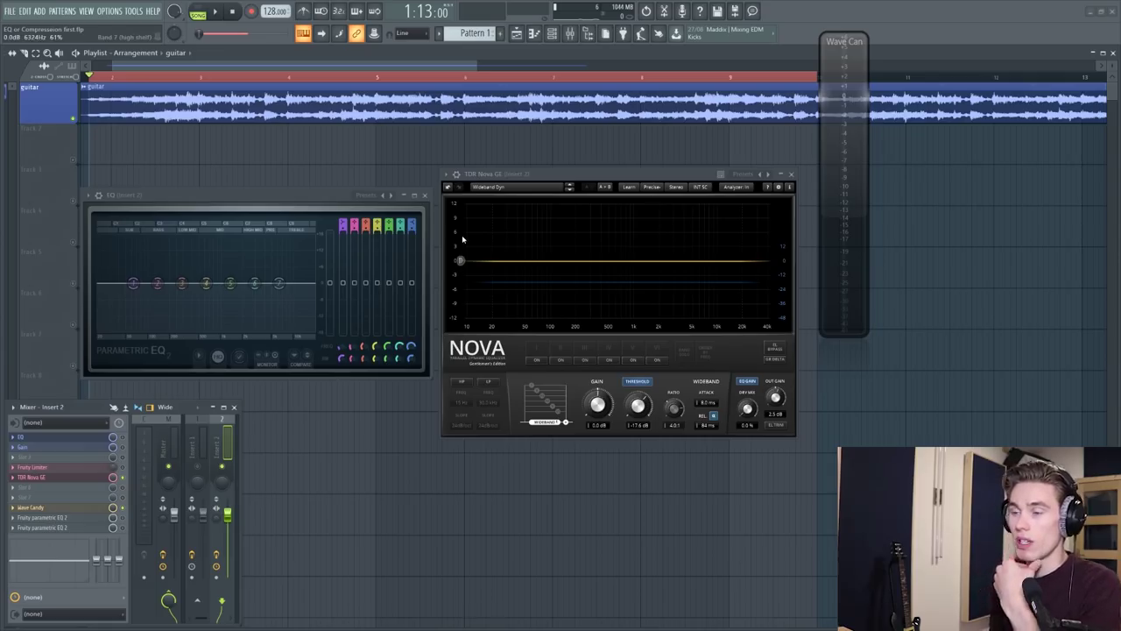
key(space)
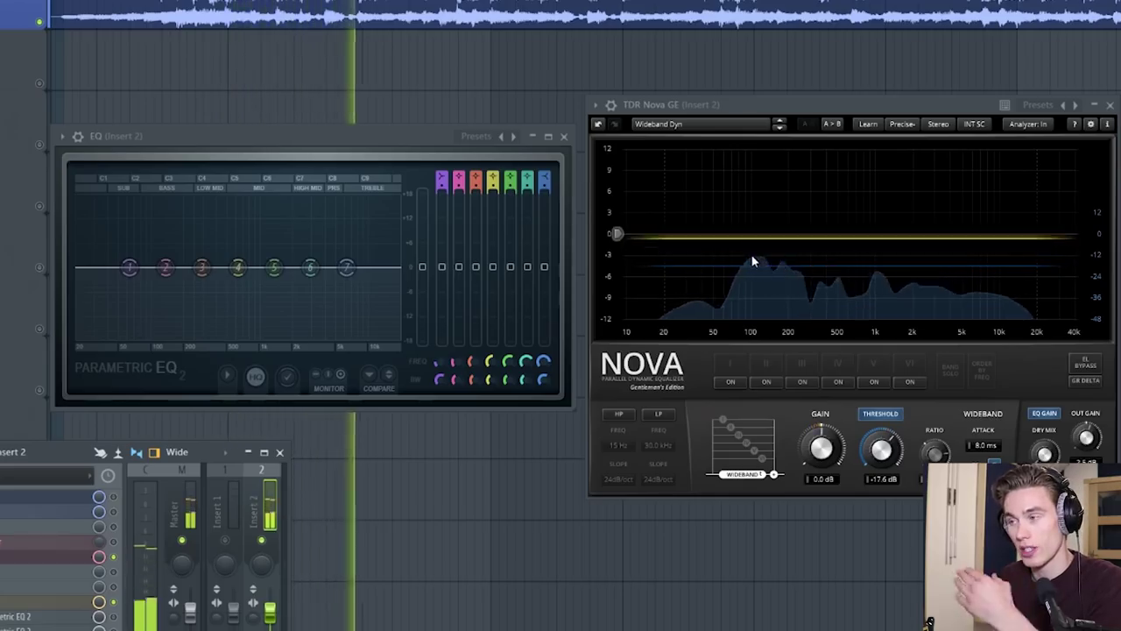
key(space)
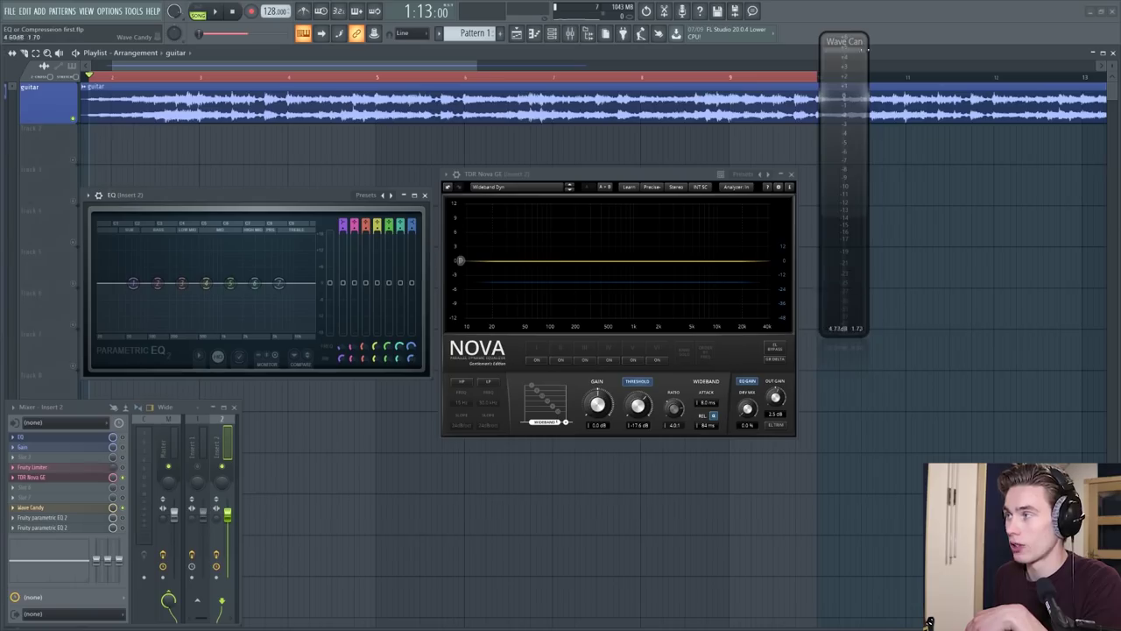
Turn down the Wave Candy meter level and switch EQ band 1 to a high-pass filter.
drag(849, 195, 840, 308)
right_click(132, 283)
mouse_move(149, 311)
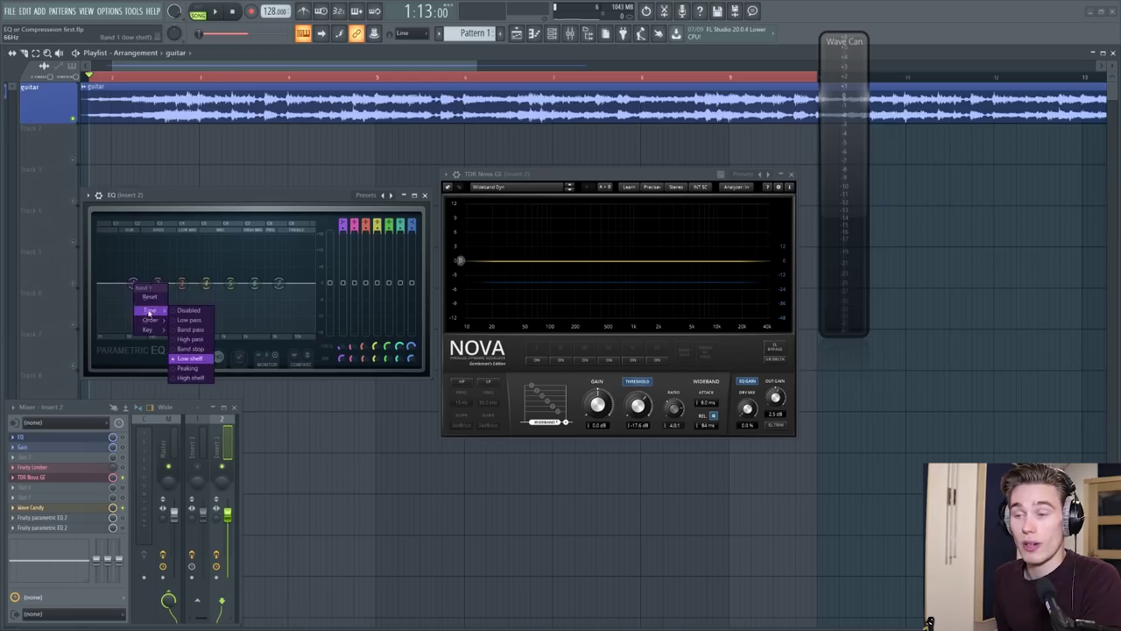
click(134, 285)
right_click(136, 286)
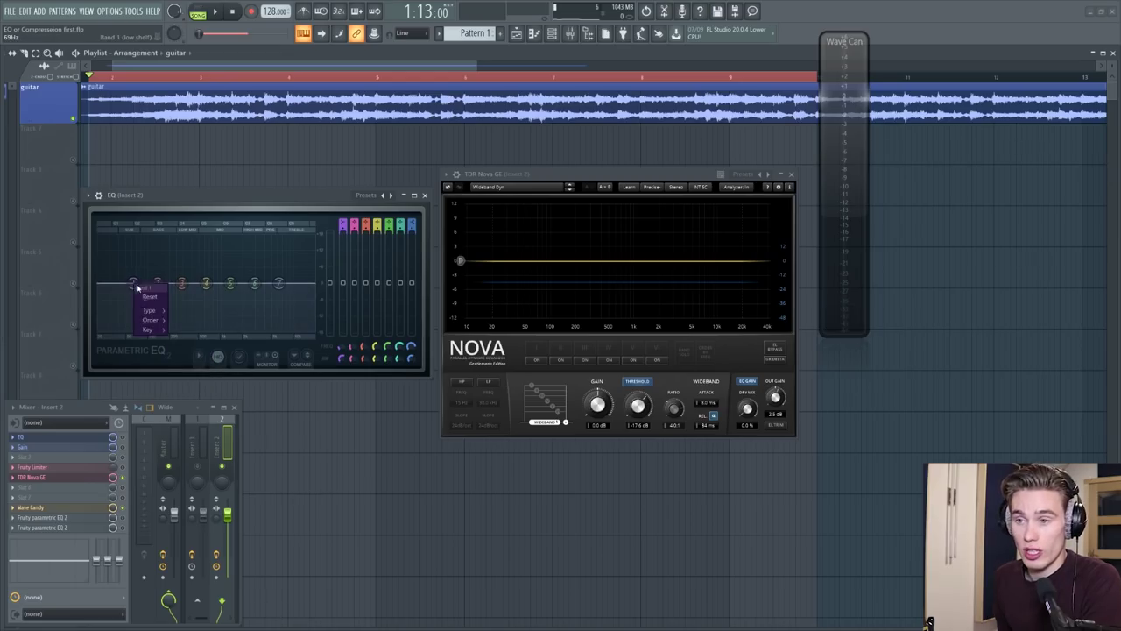
mouse_move(153, 311)
click(188, 338)
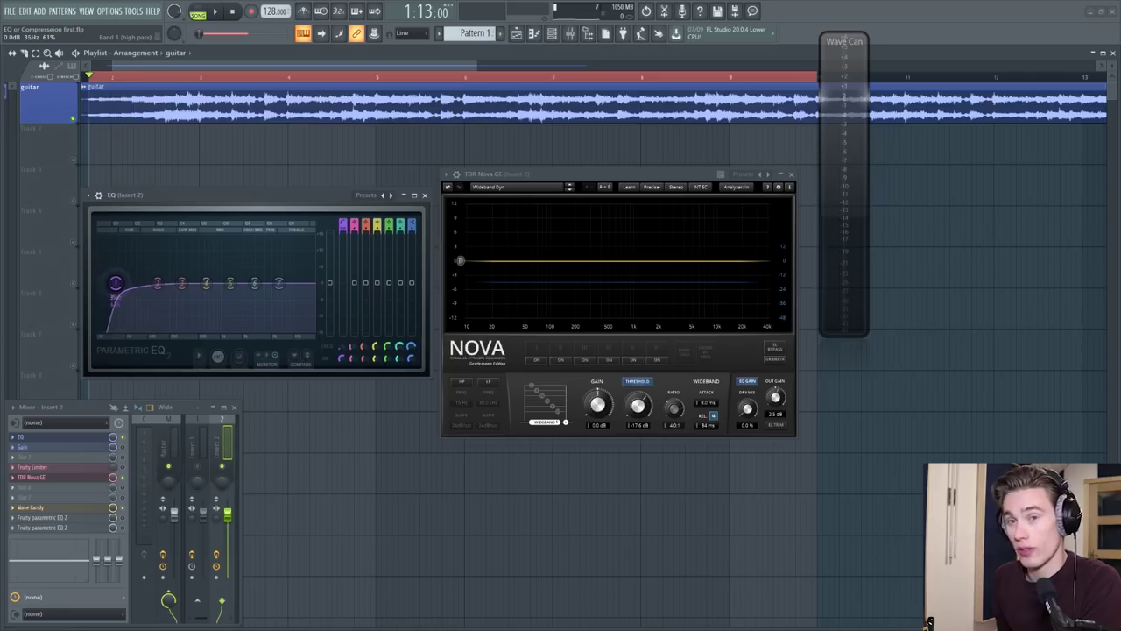
While playing, raise the high-pass cutoff to about 116 Hz, then stop playback.
key(space)
drag(115, 282, 165, 299)
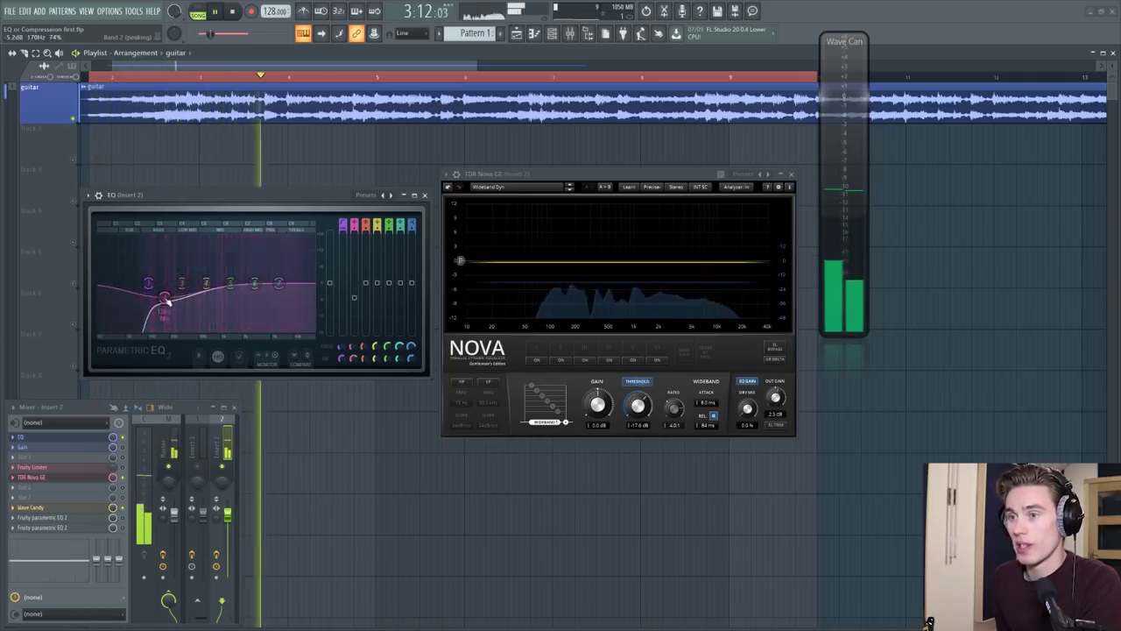
key(space)
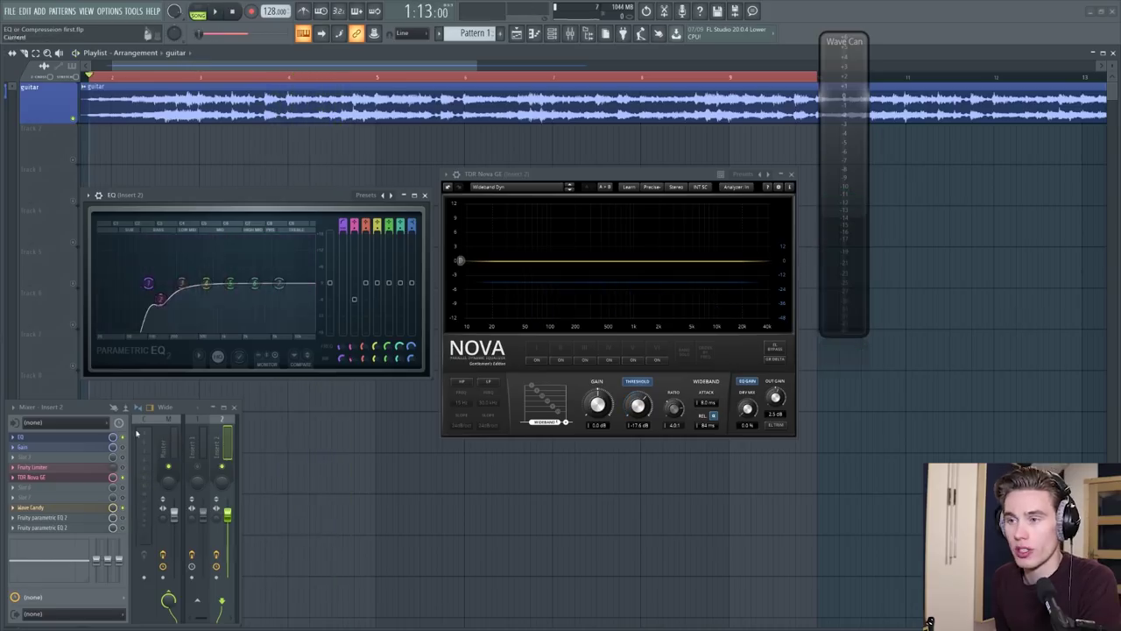
key(space)
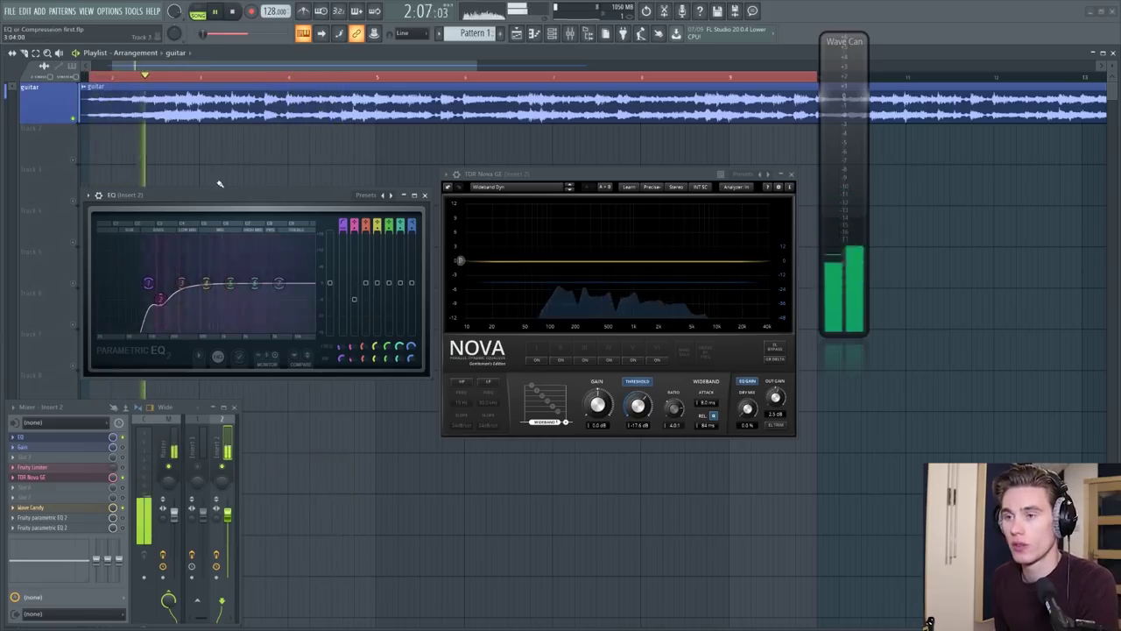
click(151, 466)
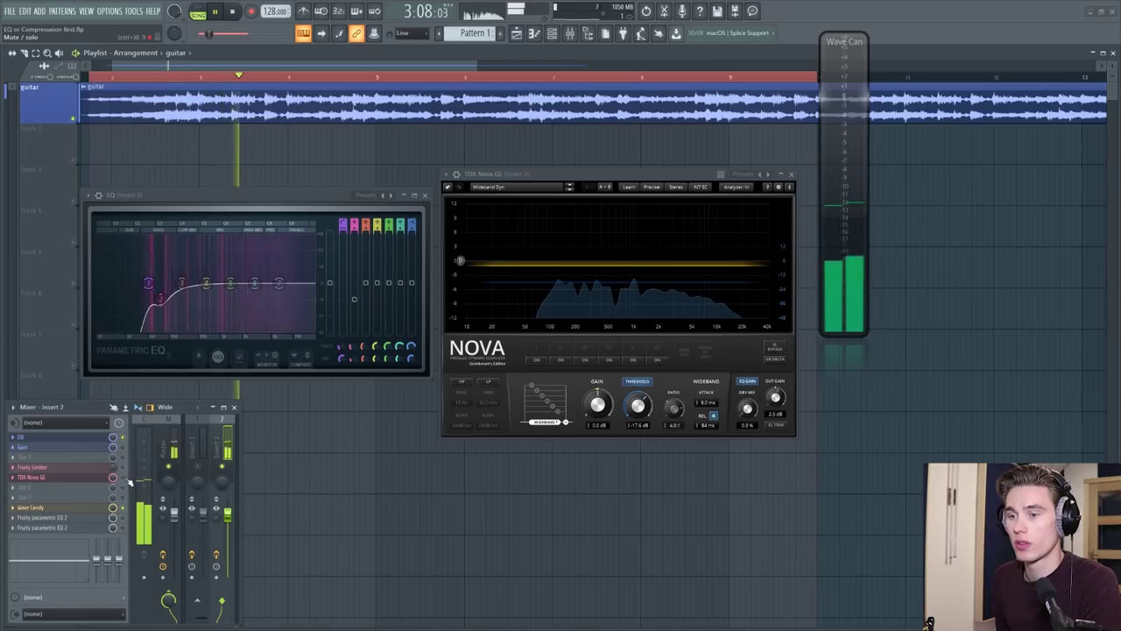
click(157, 297)
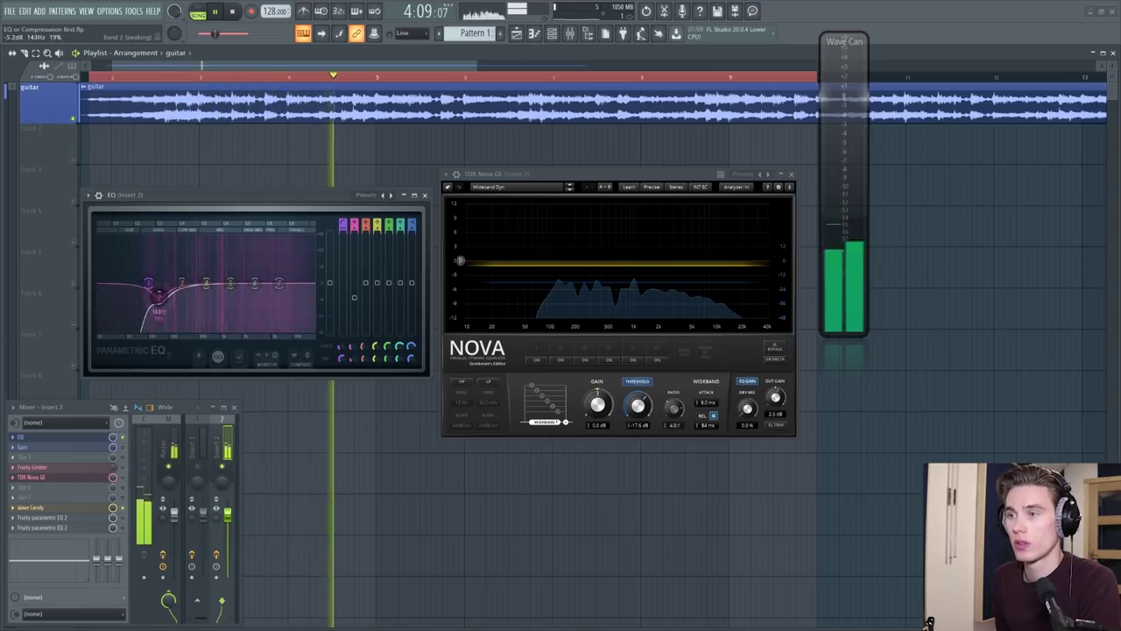
key(space)
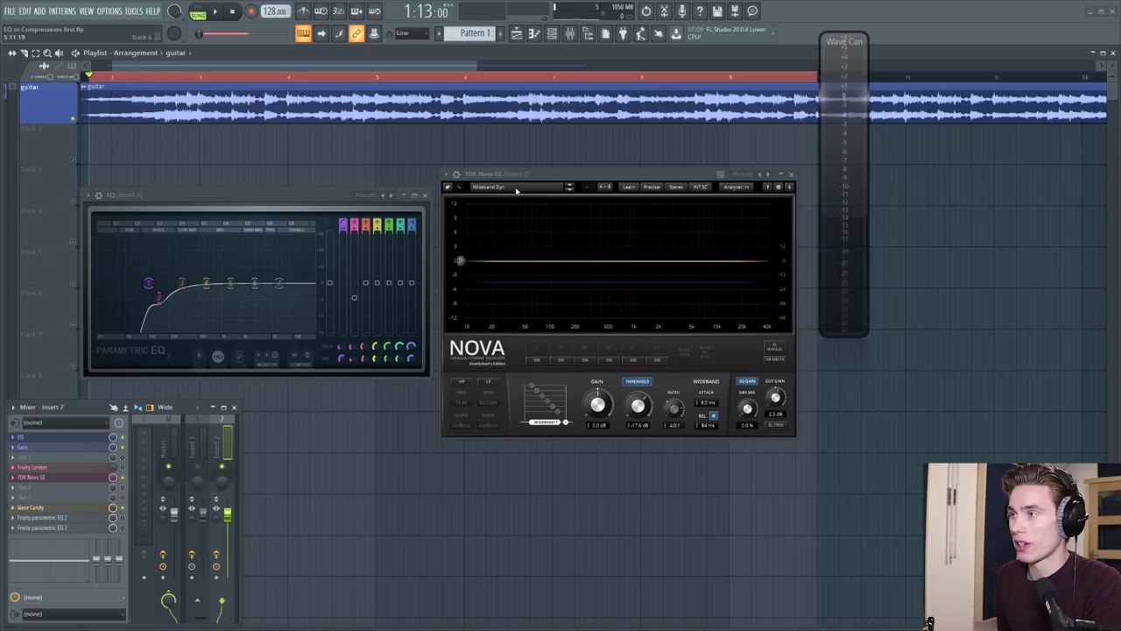
click(542, 178)
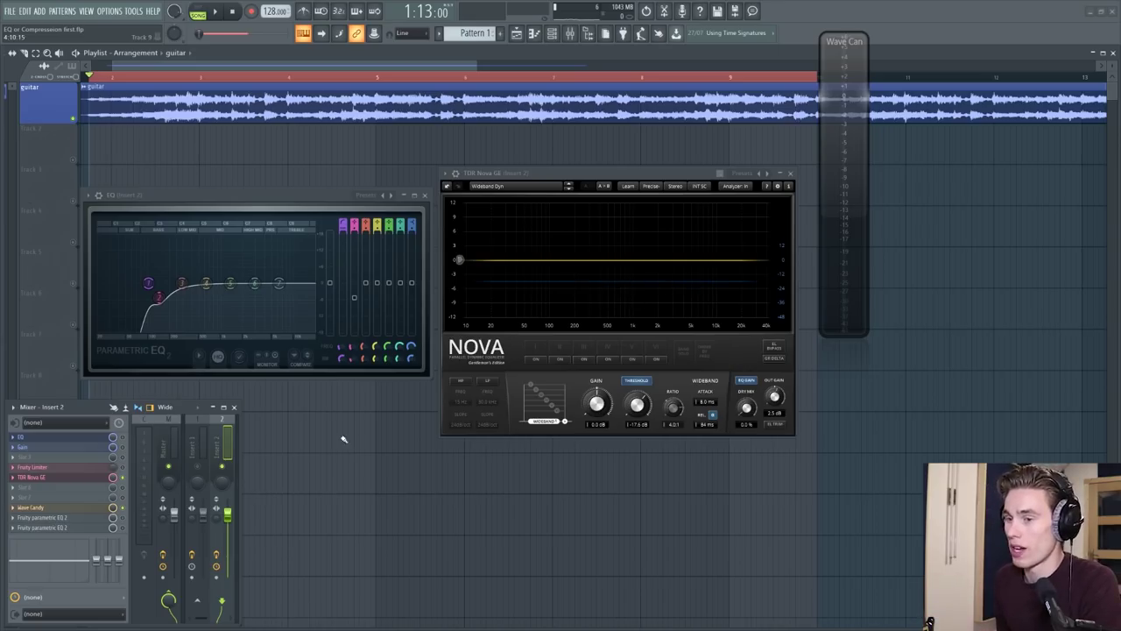
key(space)
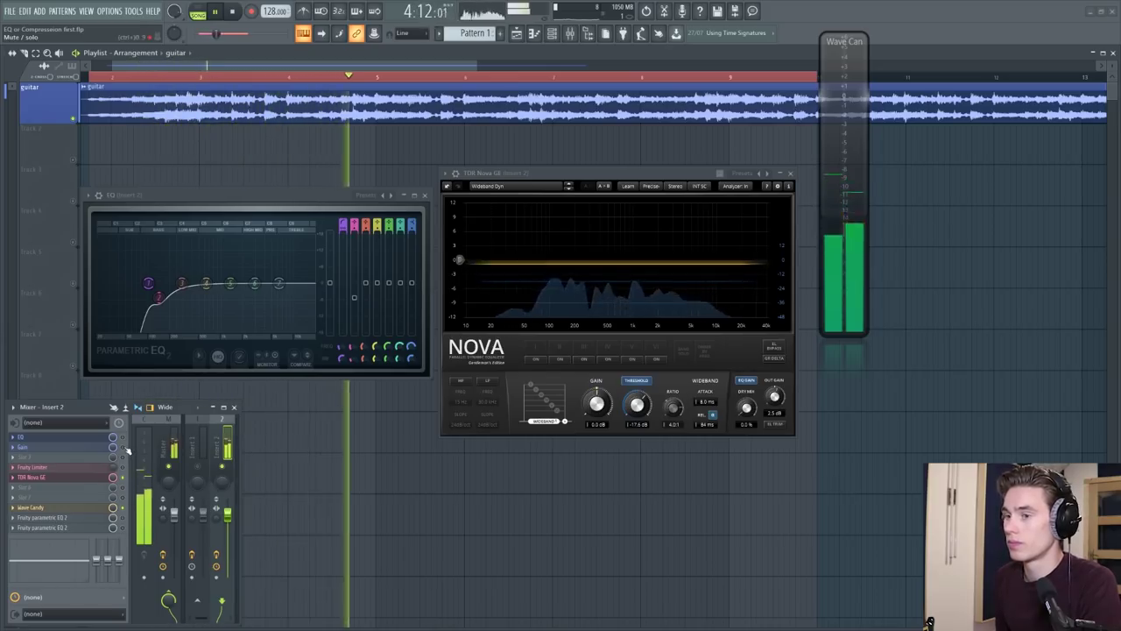
key(space)
key(space)
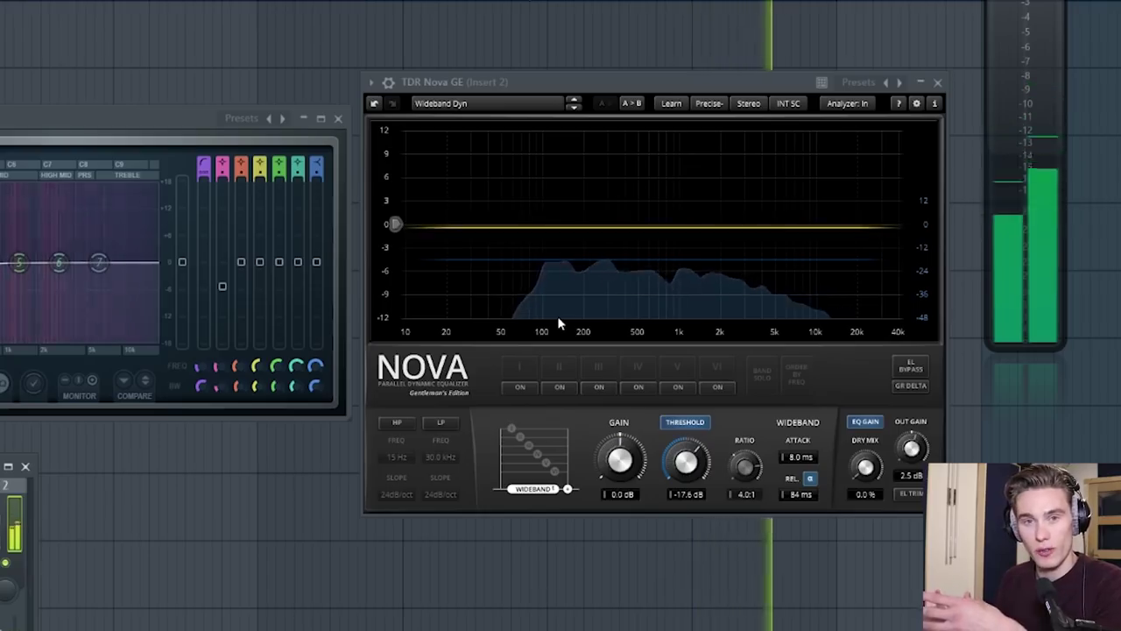
Stop playback with the Virtual Mix Rack showing the Trimmer and FG-Stress modules.
key(space)
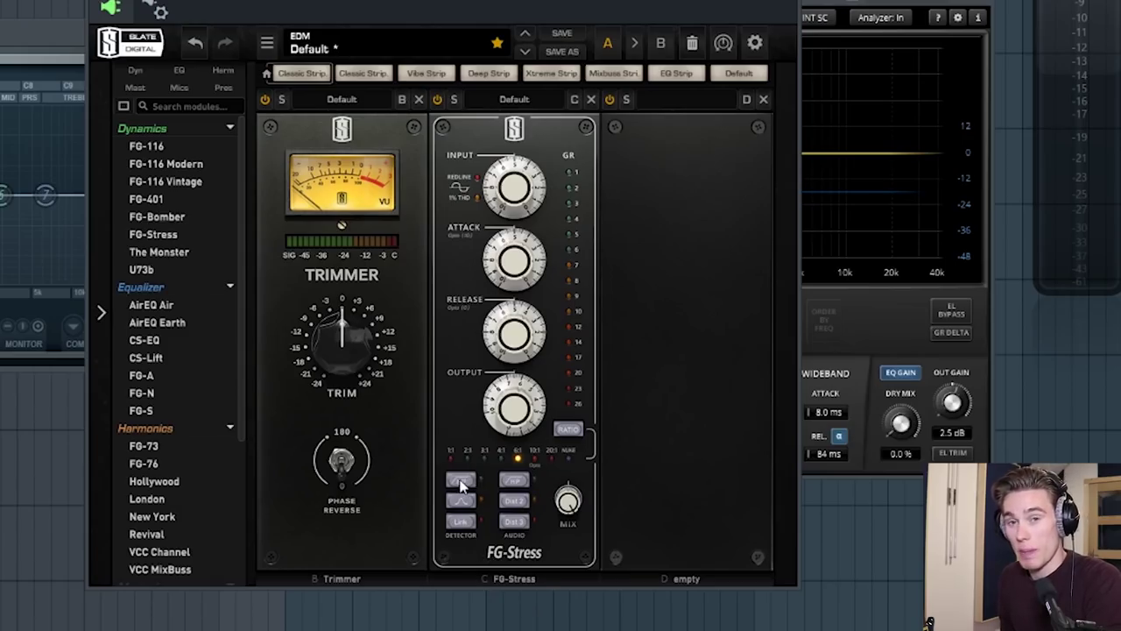
Enable FG-Stress's detector high-pass filter, then close the Virtual Mix Rack.
click(463, 484)
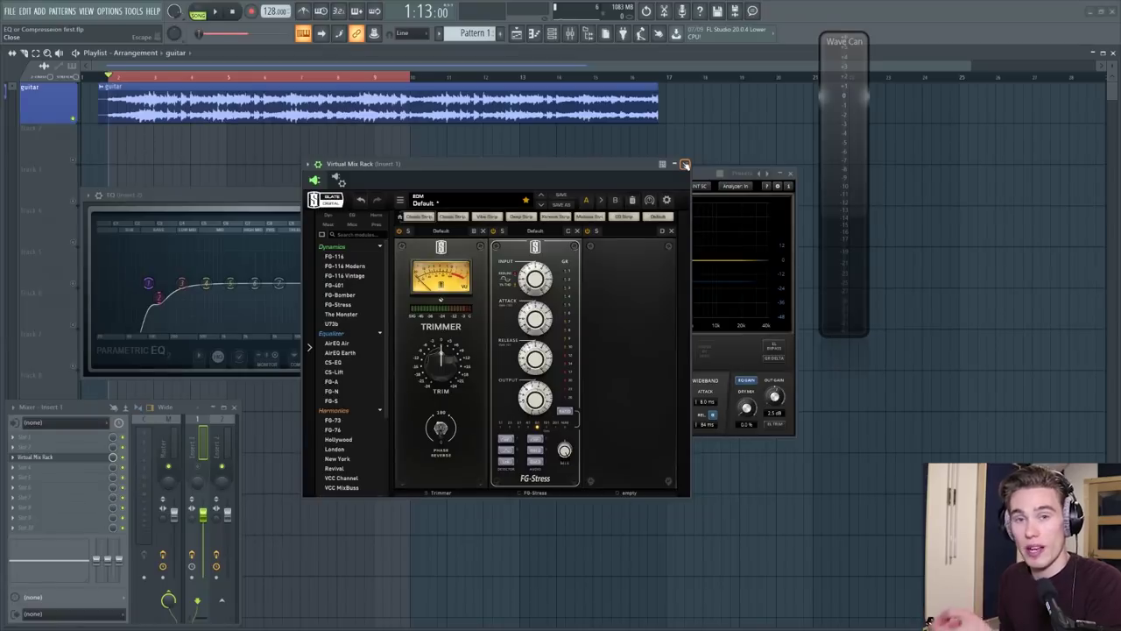
click(685, 164)
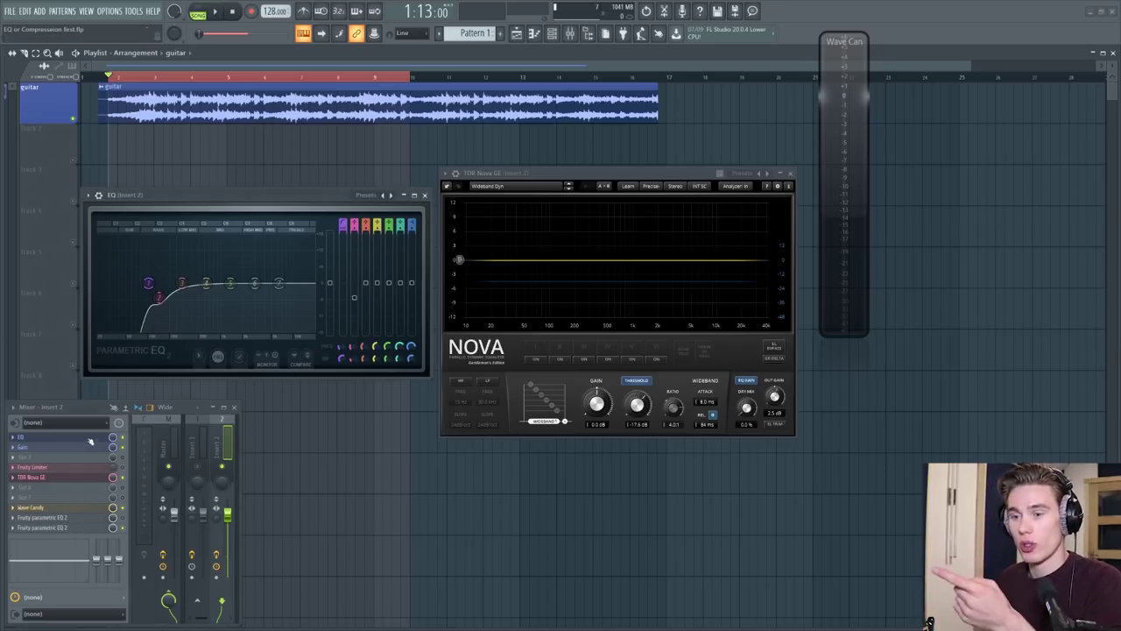
Open the second parametric EQ after Nova and boost band 2 by about 4.5 dB while playing.
click(75, 529)
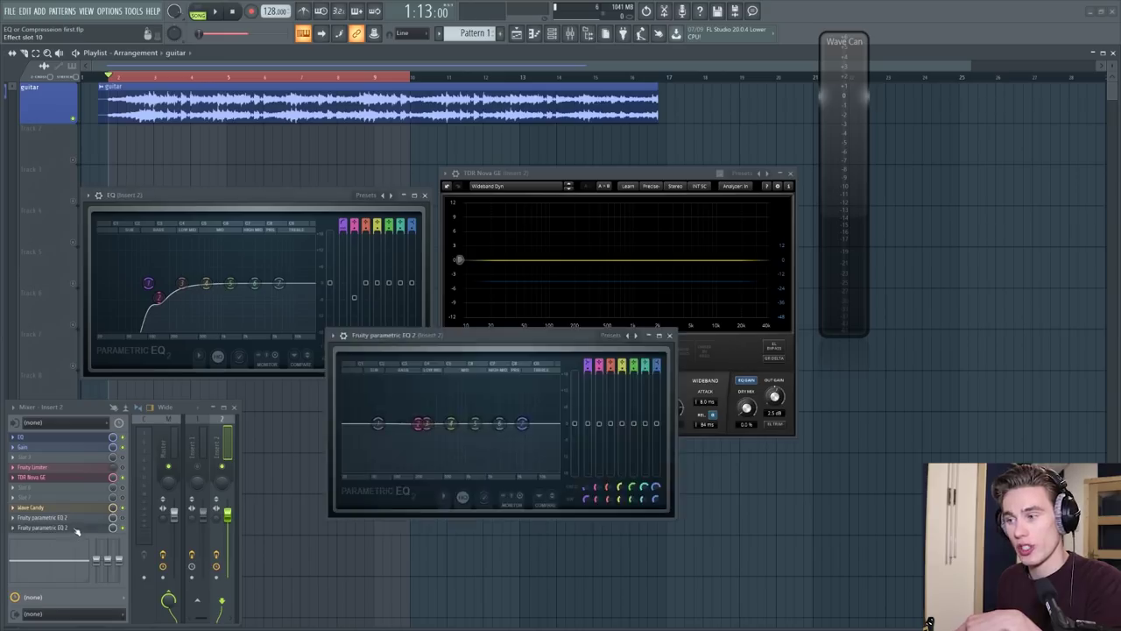
drag(474, 333, 431, 325)
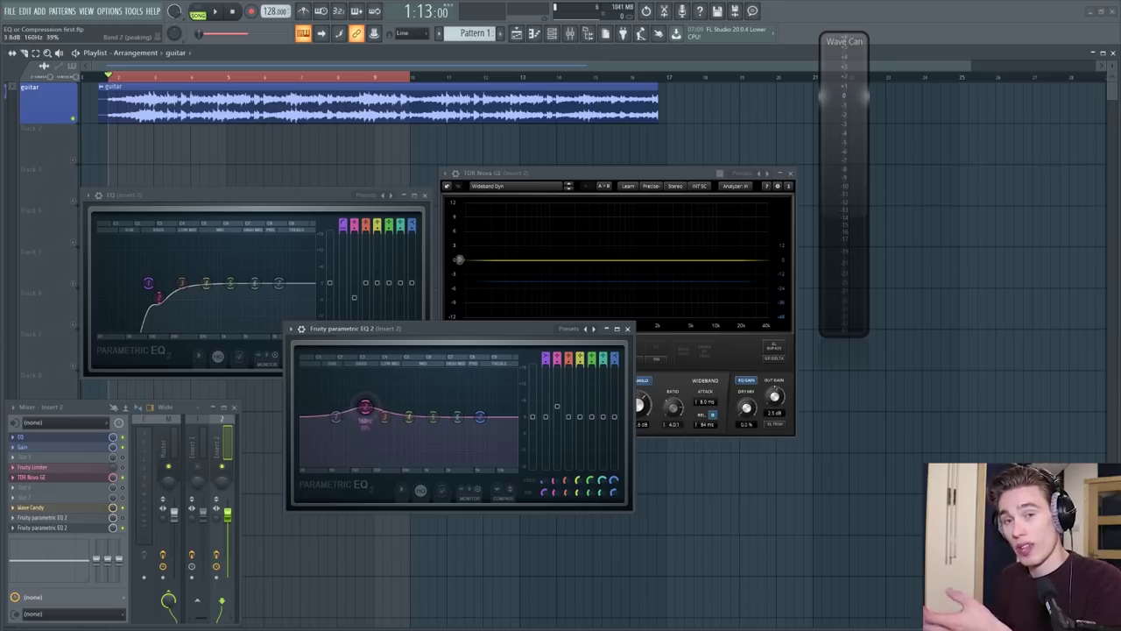
key(space)
mouse_move(368, 416)
mouse_down()
mouse_move(369, 372)
mouse_move(369, 437)
mouse_move(376, 406)
mouse_up()
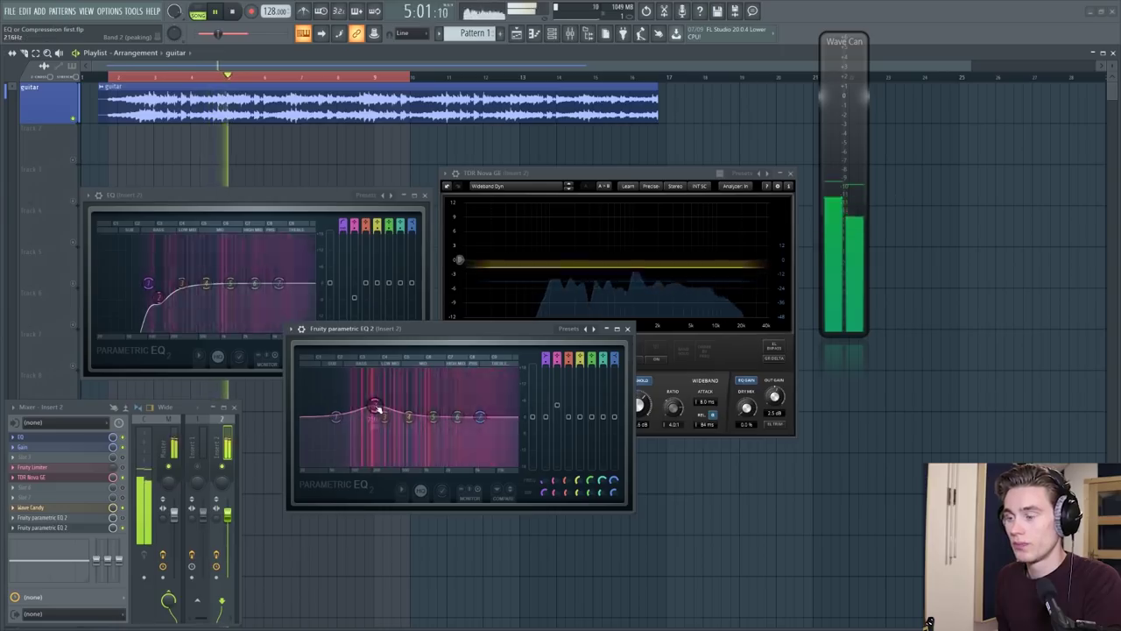
key(space)
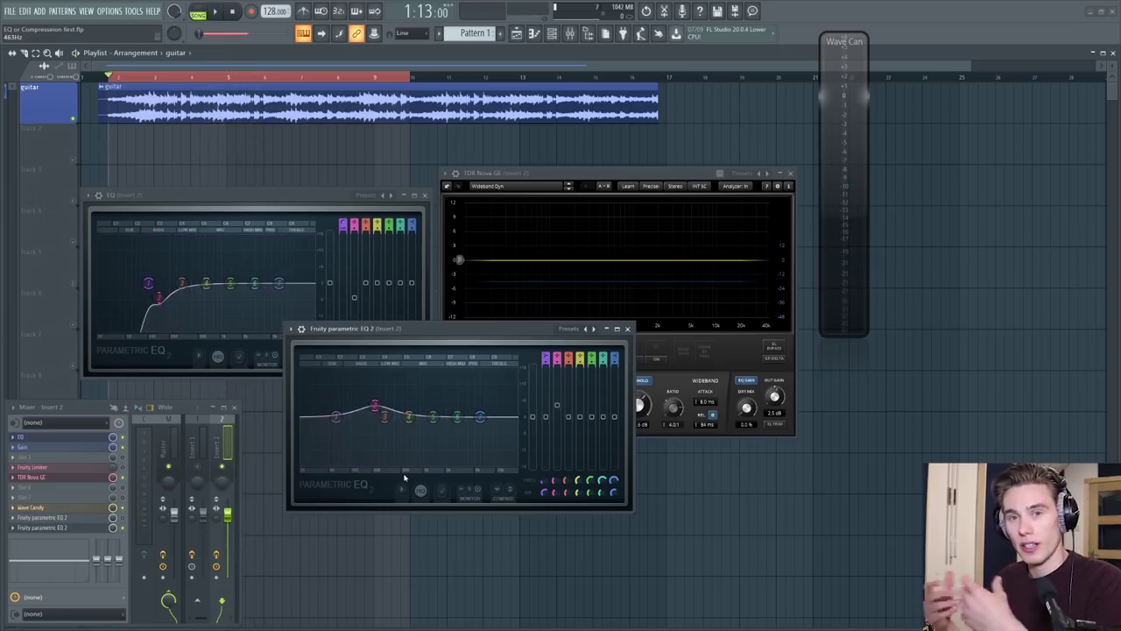